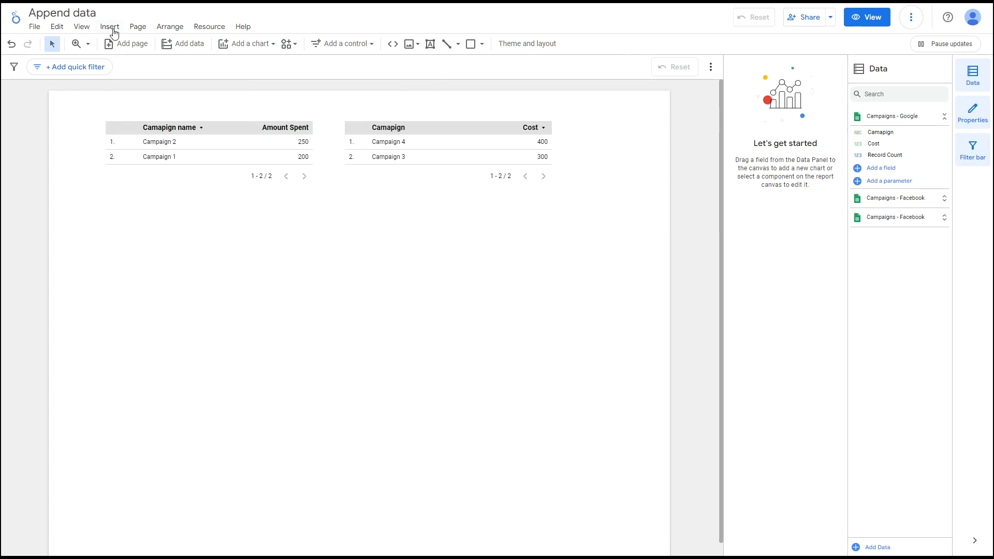
- Insert a new table chart on the report page below the two existing campaign tables
{"action": "left_click", "coordinate": [114, 30]}
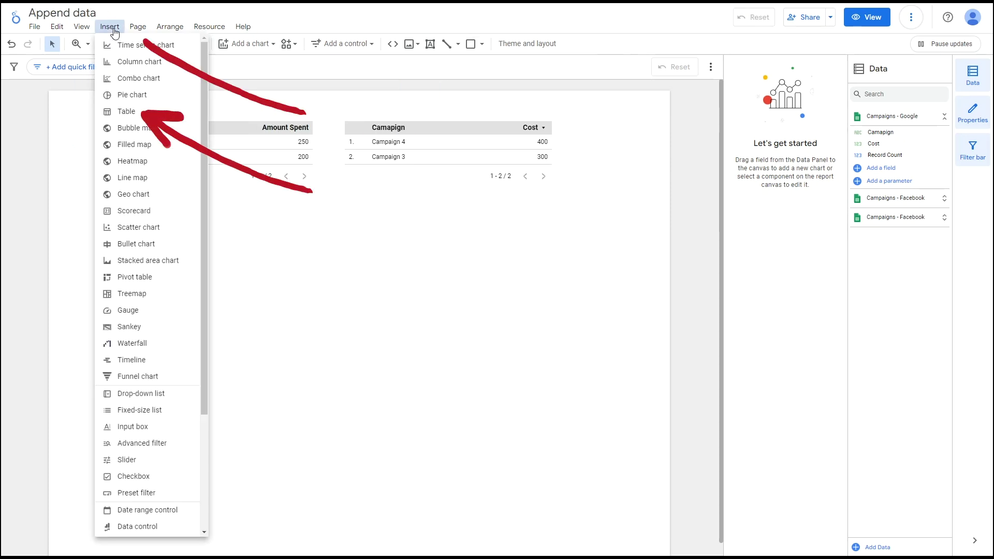
{"action": "left_click", "coordinate": [127, 111]}
{"action": "key", "text": "Escape"}
{"action": "left_click", "coordinate": [249, 234]}
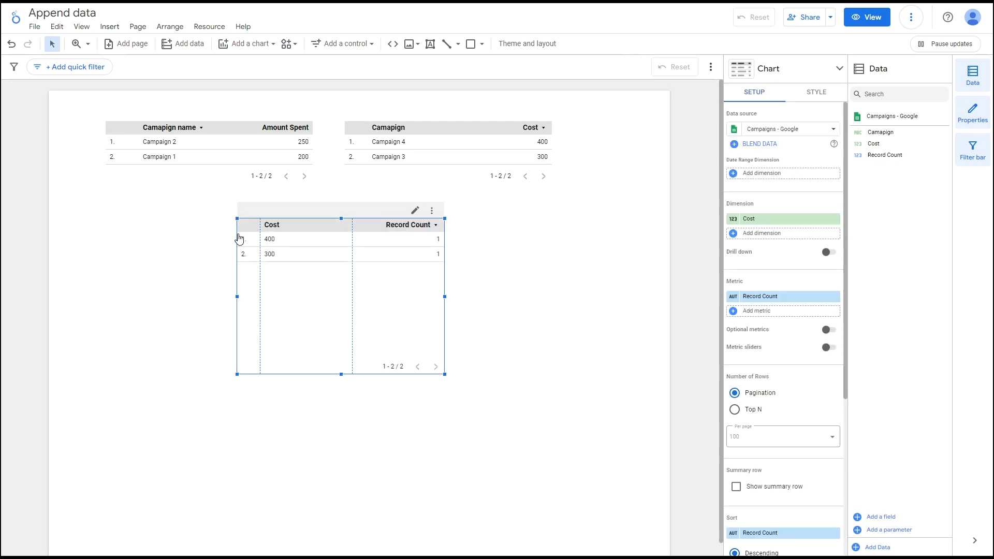
- Start a data blend for the new table and join Campaigns - Facebook to Campaigns - Google as its second table
{"action": "left_click", "coordinate": [770, 144]}
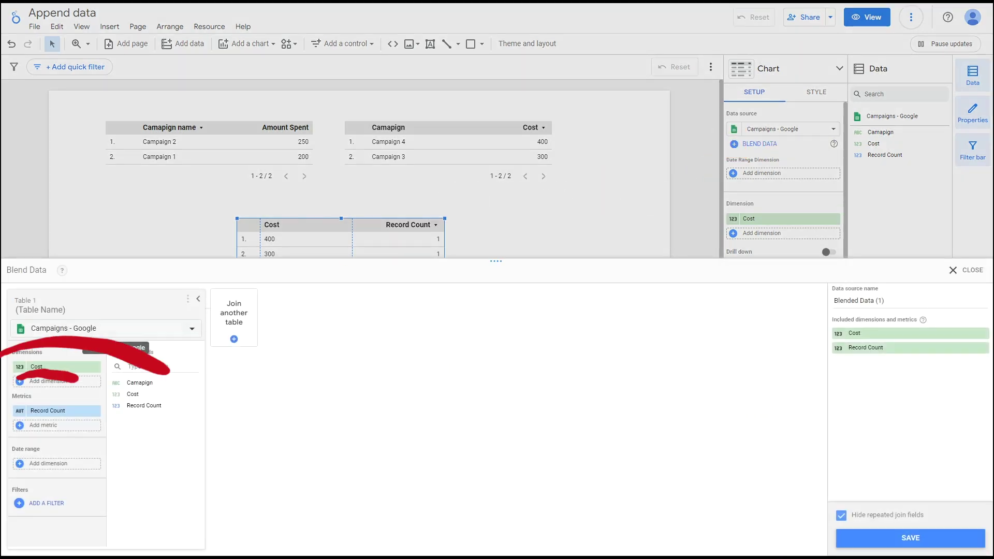
{"action": "left_click", "coordinate": [239, 322]}
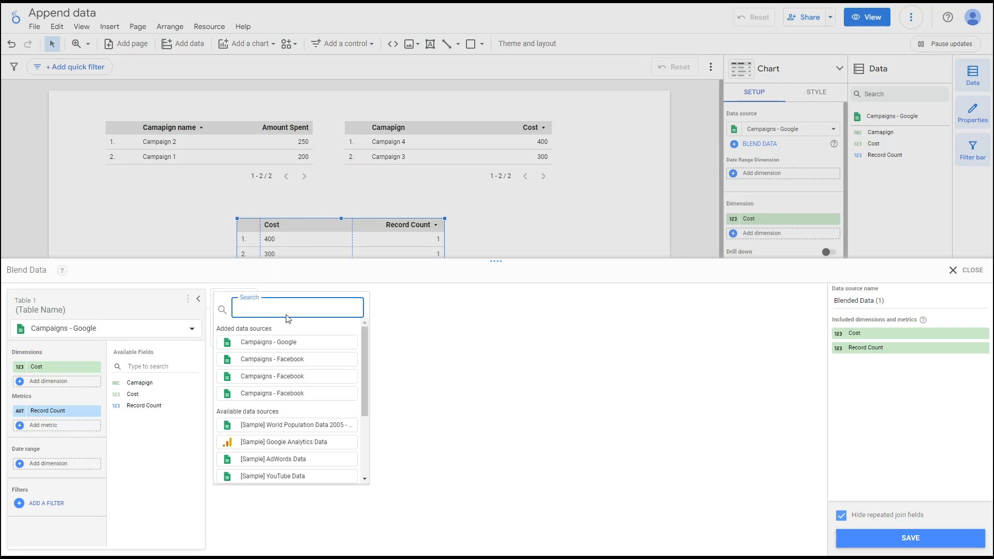
{"action": "left_click", "coordinate": [262, 361]}
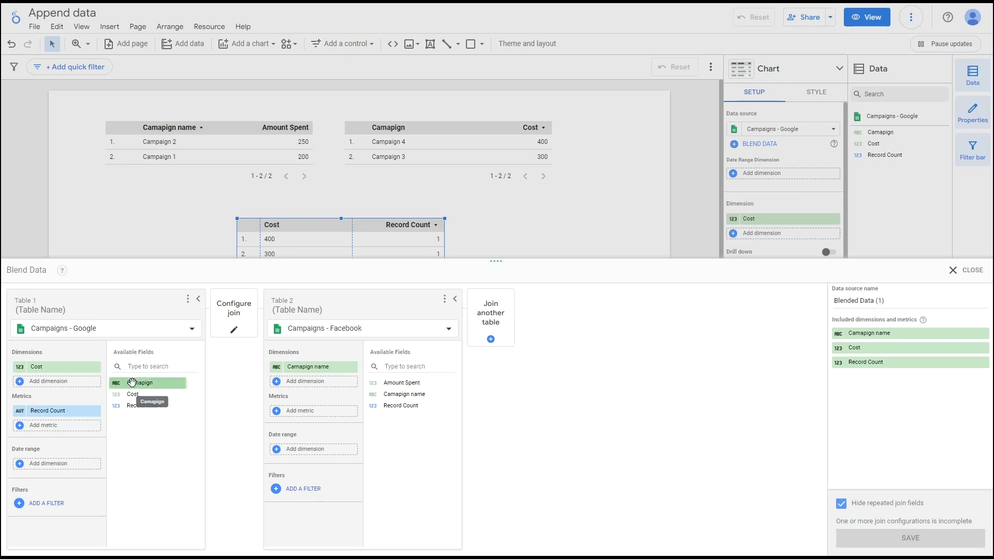
- Use Camapign as dimension and Cost as metric in the Google table, and add Amount Spent as metric in the Facebook table
{"action": "left_click", "coordinate": [98, 411]}
{"action": "left_click_drag", "start_coordinate": [36, 369], "coordinate": [42, 413]}
{"action": "left_click_drag", "start_coordinate": [142, 380], "coordinate": [60, 369]}
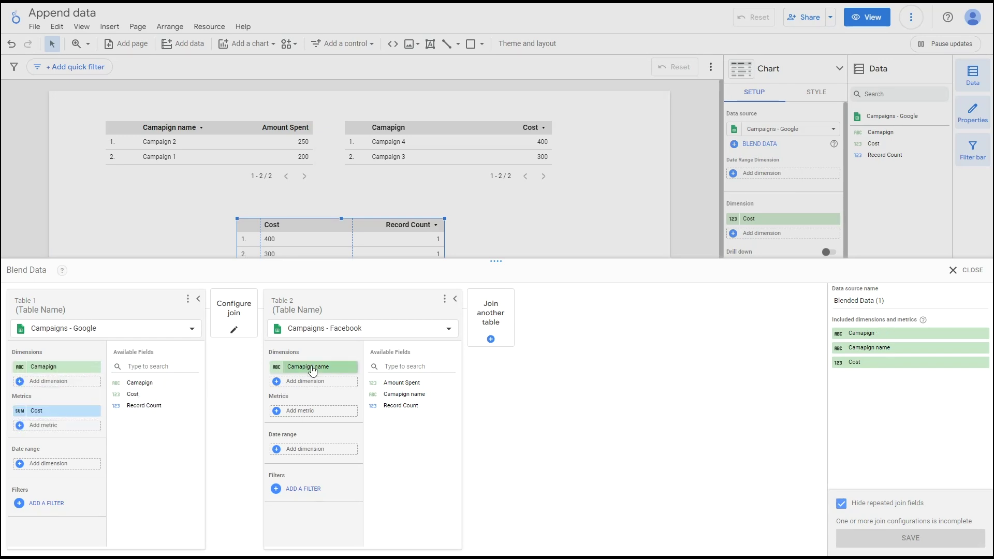
{"action": "mouse_move", "coordinate": [398, 383]}
{"action": "left_mouse_down"}
{"action": "mouse_move", "coordinate": [270, 410]}
{"action": "mouse_move", "coordinate": [308, 412]}
{"action": "left_mouse_up"}
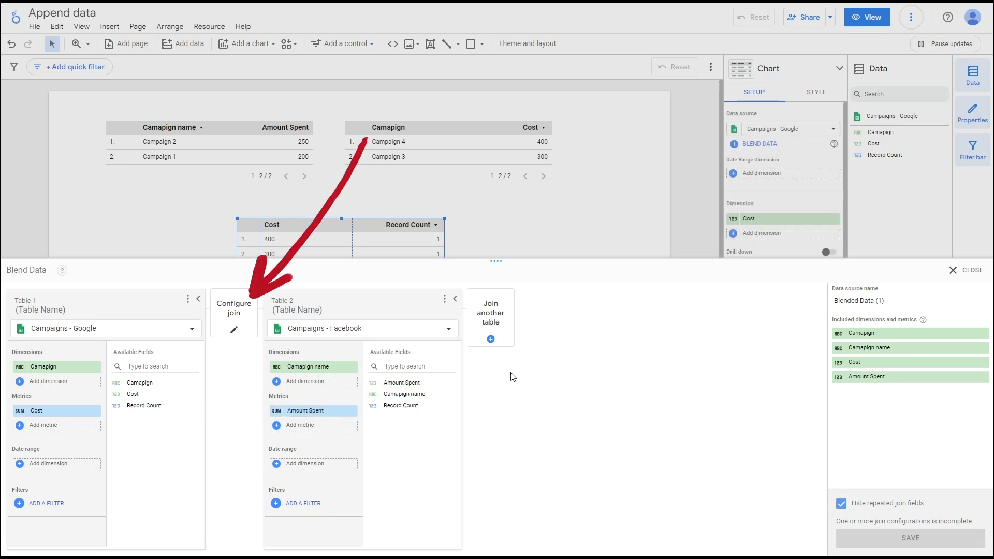
- Configure the join between the two tables as Full outer, with Camapign and Cost from Table 1 as join fields
{"action": "left_click", "coordinate": [235, 334]}
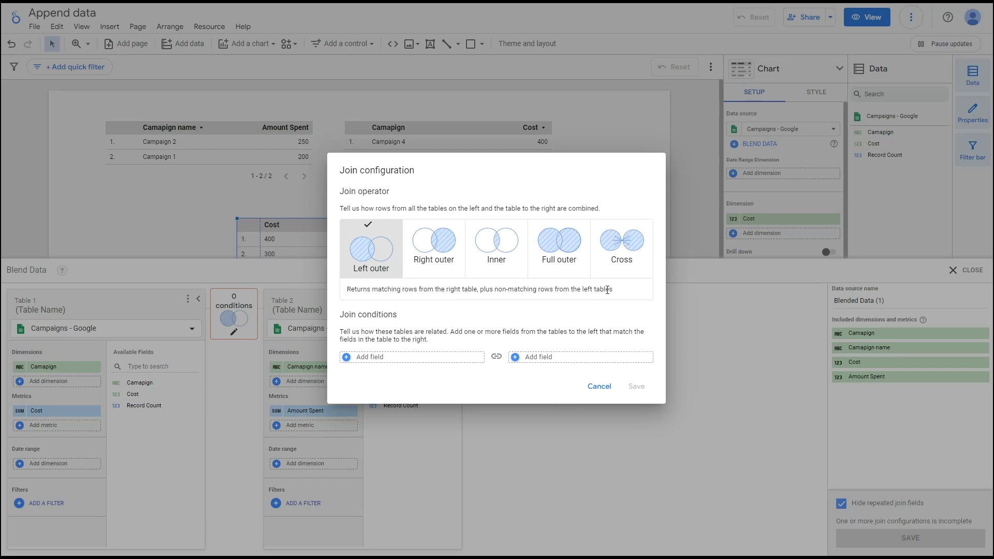
{"action": "left_click", "coordinate": [561, 250]}
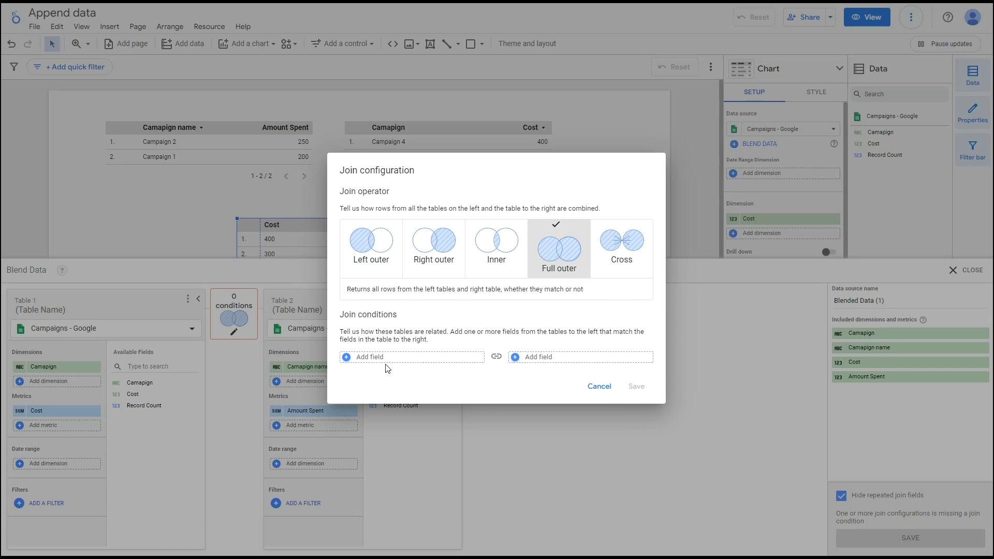
{"action": "left_click", "coordinate": [369, 359]}
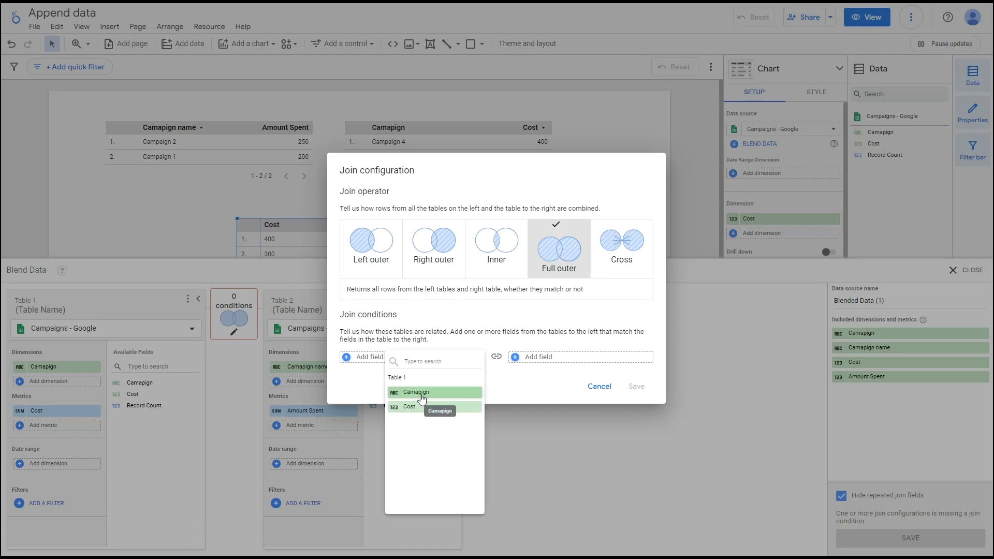
{"action": "left_click", "coordinate": [422, 396]}
{"action": "left_click", "coordinate": [366, 367]}
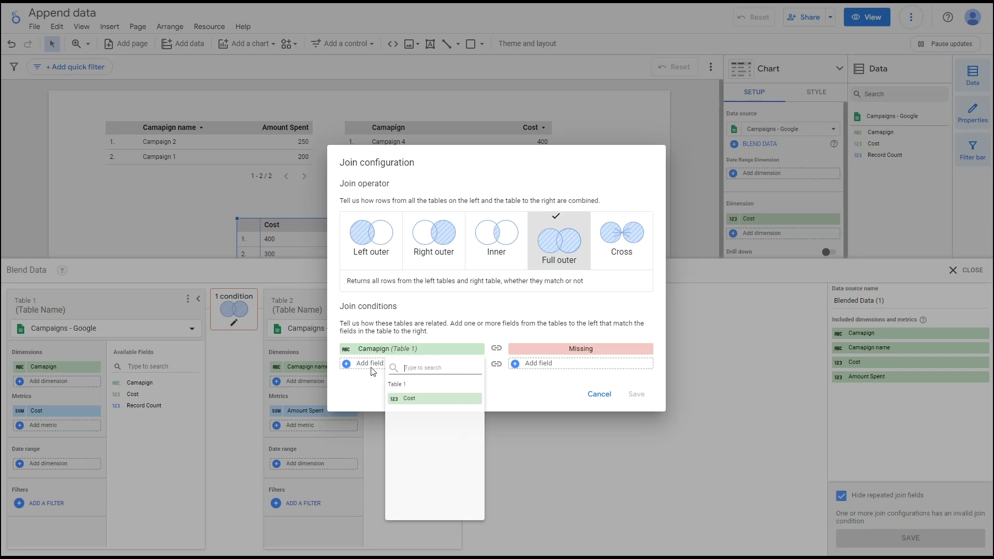
{"action": "left_click", "coordinate": [411, 401]}
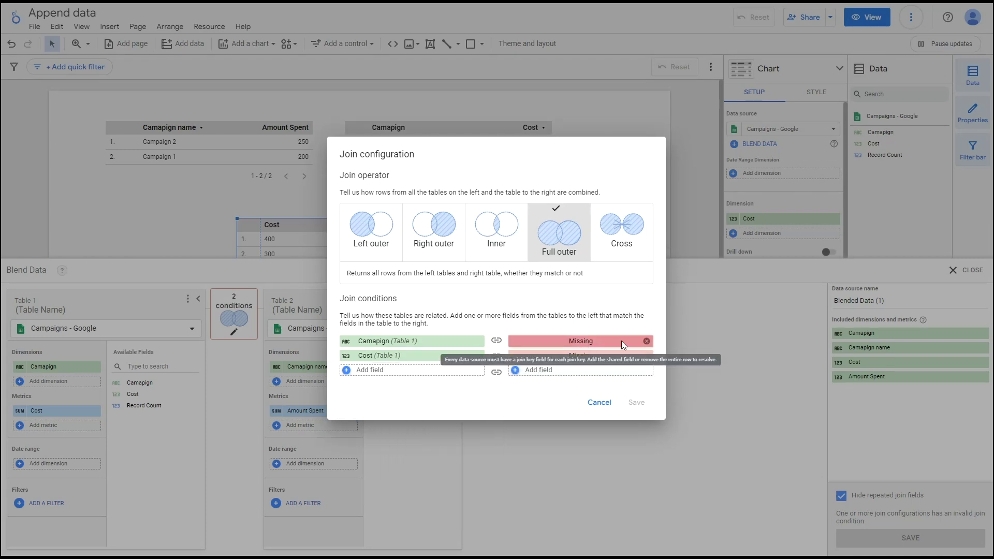
- Match the join fields to Camapign name and Amount Spent from Table 2, and save the join and the blend
{"action": "left_click", "coordinate": [552, 341]}
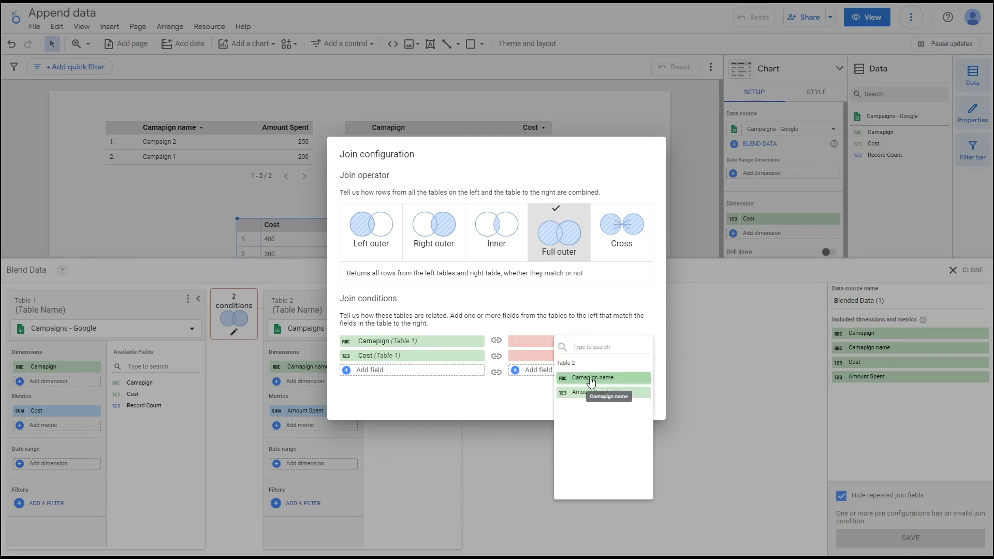
{"action": "left_click", "coordinate": [590, 378]}
{"action": "left_click", "coordinate": [570, 357]}
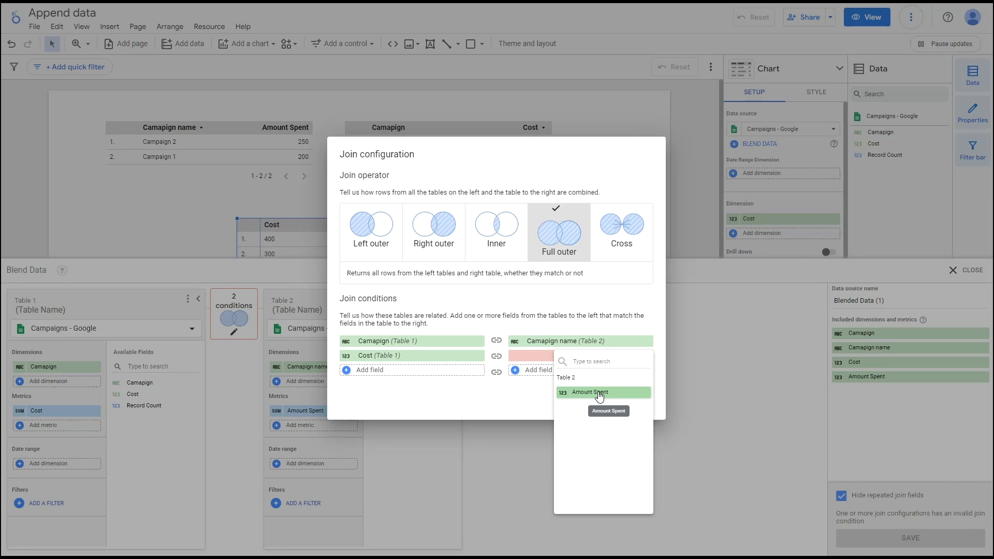
{"action": "left_click", "coordinate": [599, 397]}
{"action": "left_click", "coordinate": [637, 403]}
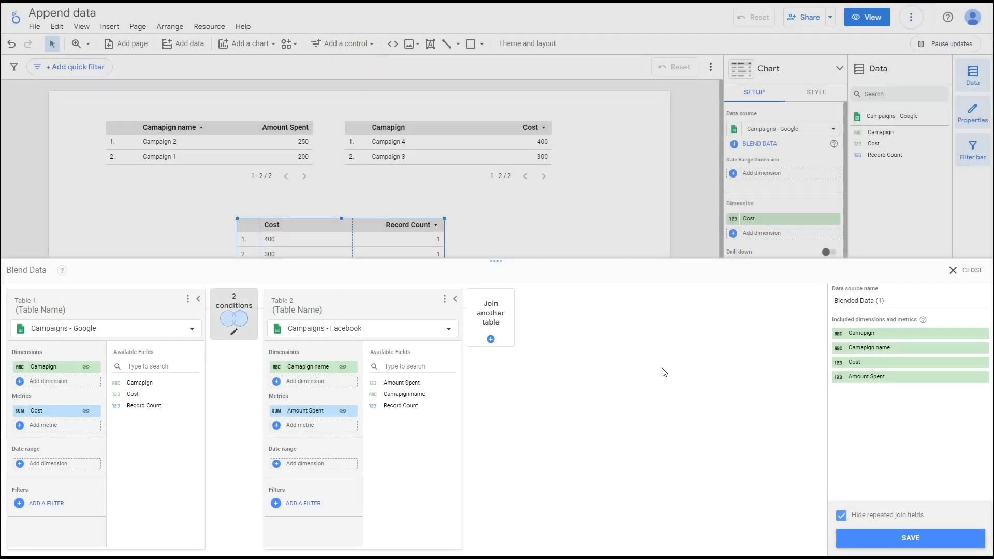
{"action": "left_click", "coordinate": [920, 540]}
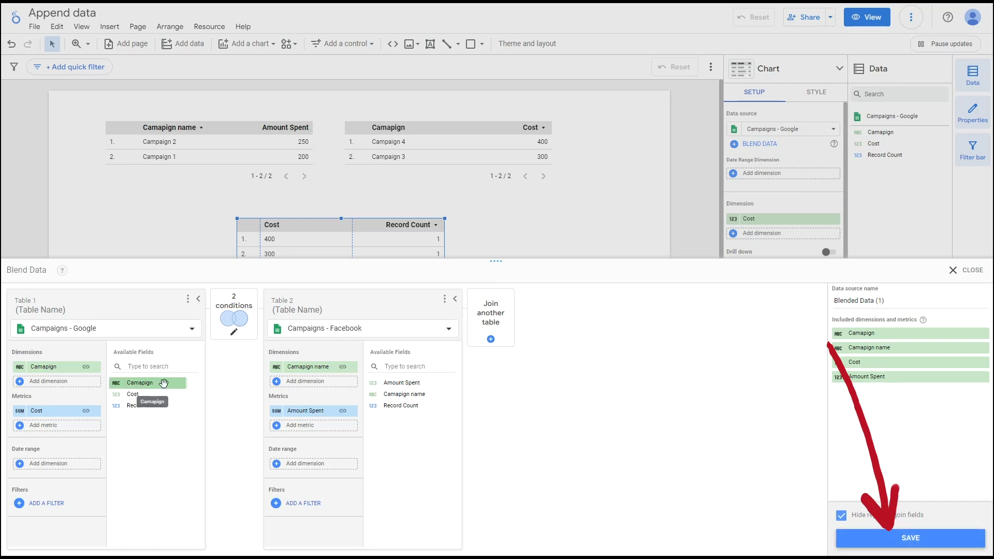
{"action": "left_click", "coordinate": [901, 541]}
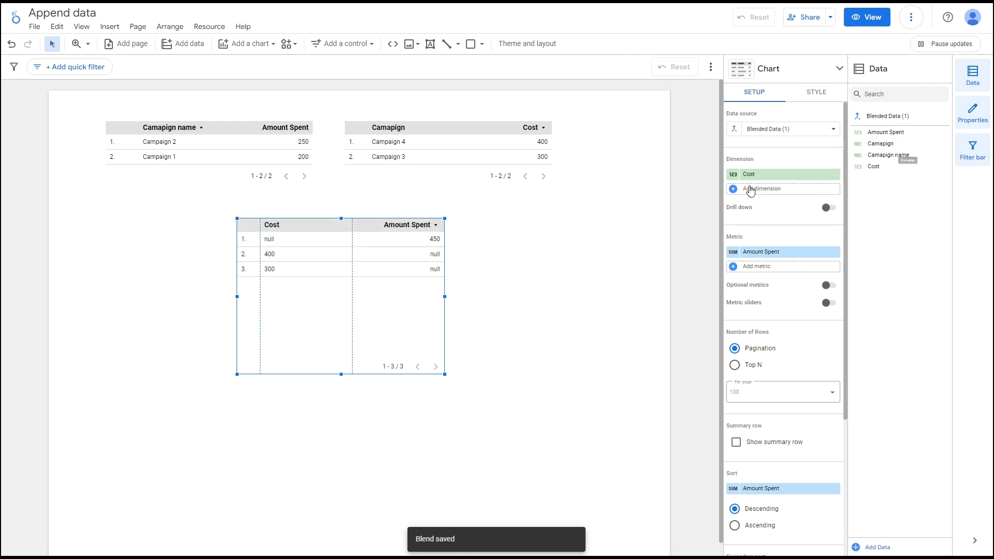
- Set the blended table's dimensions to Camapign and Camapign name, add Cost as a metric, and widen the table on both sides
{"action": "left_click_drag", "start_coordinate": [881, 145], "coordinate": [765, 175]}
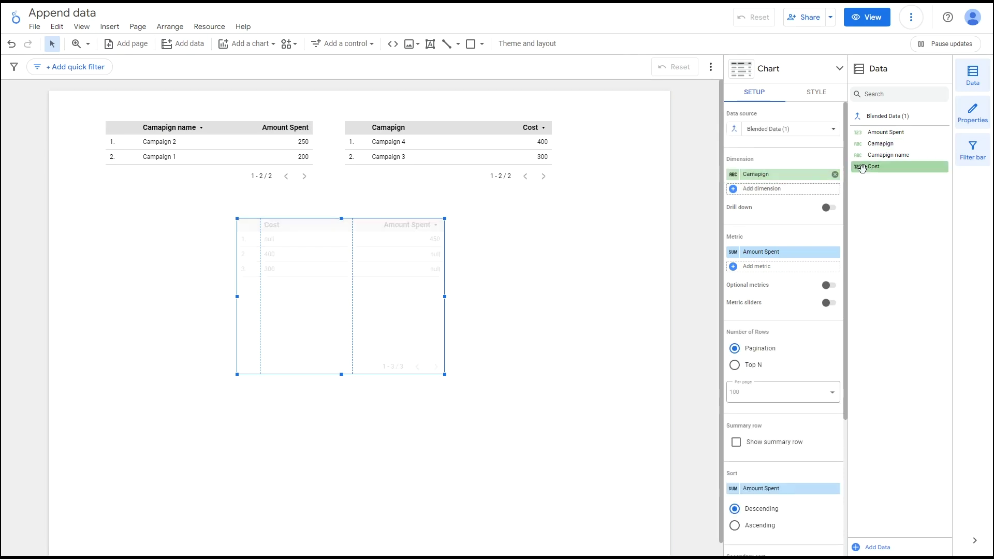
{"action": "left_click_drag", "start_coordinate": [896, 155], "coordinate": [774, 191]}
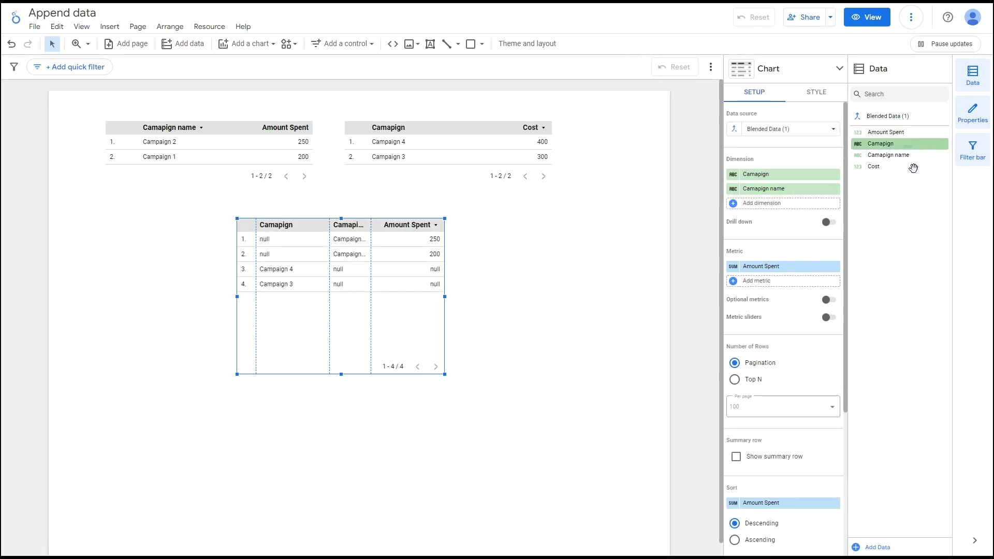
{"action": "left_click_drag", "start_coordinate": [896, 166], "coordinate": [785, 280]}
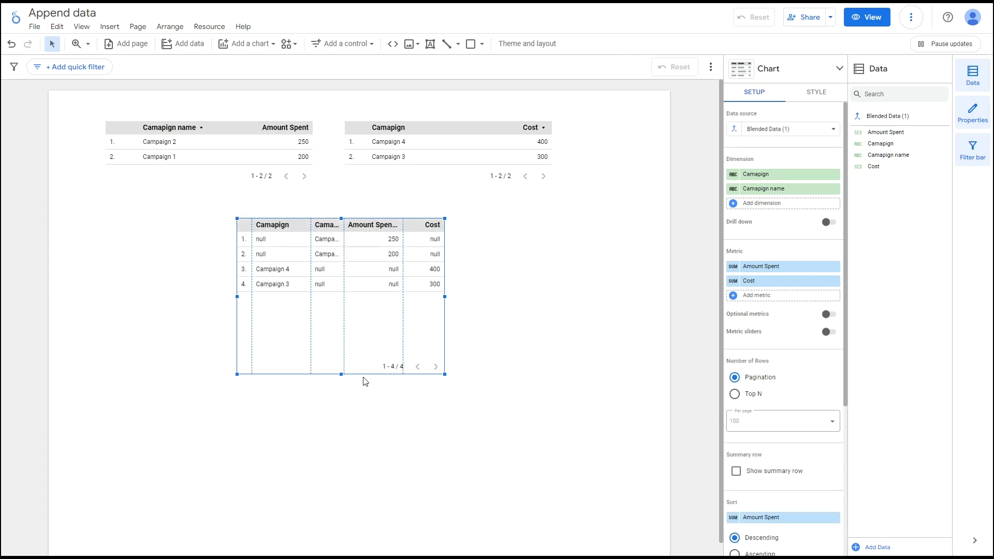
{"action": "left_click_drag", "start_coordinate": [235, 296], "coordinate": [171, 296]}
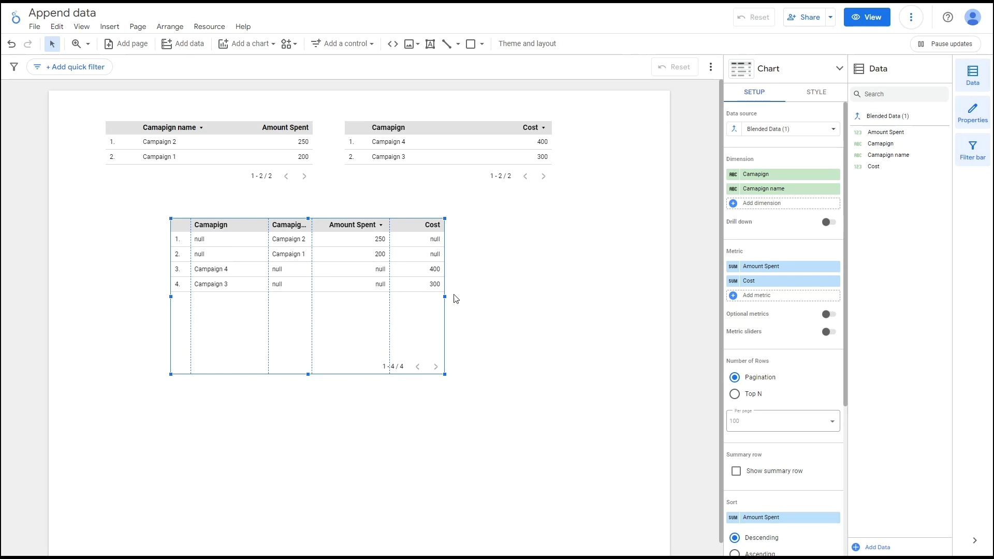
{"action": "left_click_drag", "start_coordinate": [444, 298], "coordinate": [497, 297]}
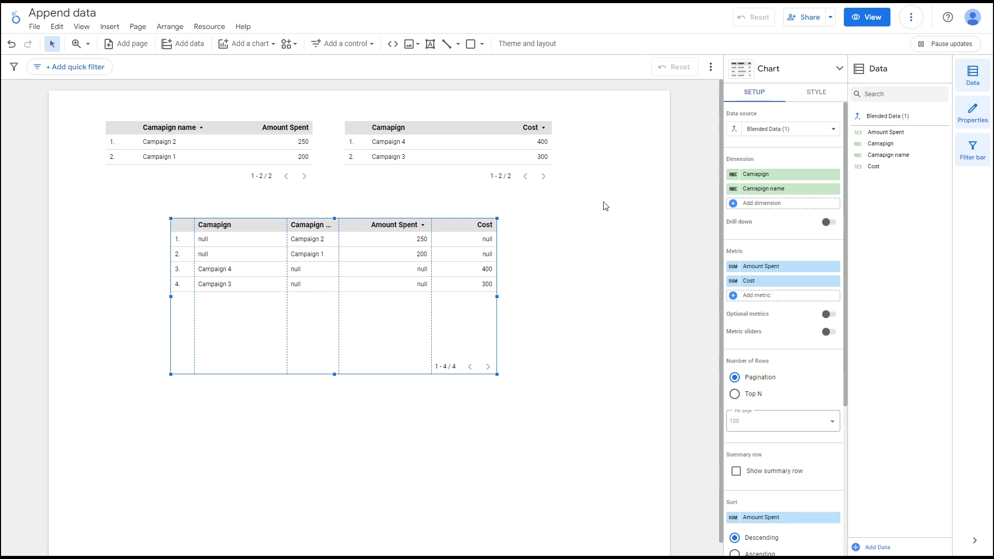
- Add a calculated dimension field named Campaign to the blended table and begin its formula with the COALESCE() function
{"action": "left_click", "coordinate": [734, 204]}
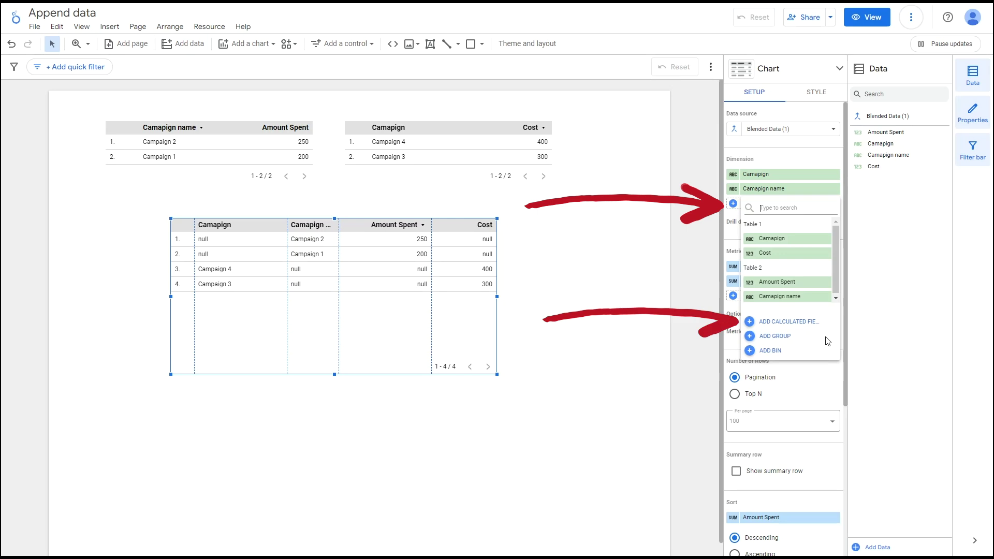
{"action": "left_click", "coordinate": [792, 324]}
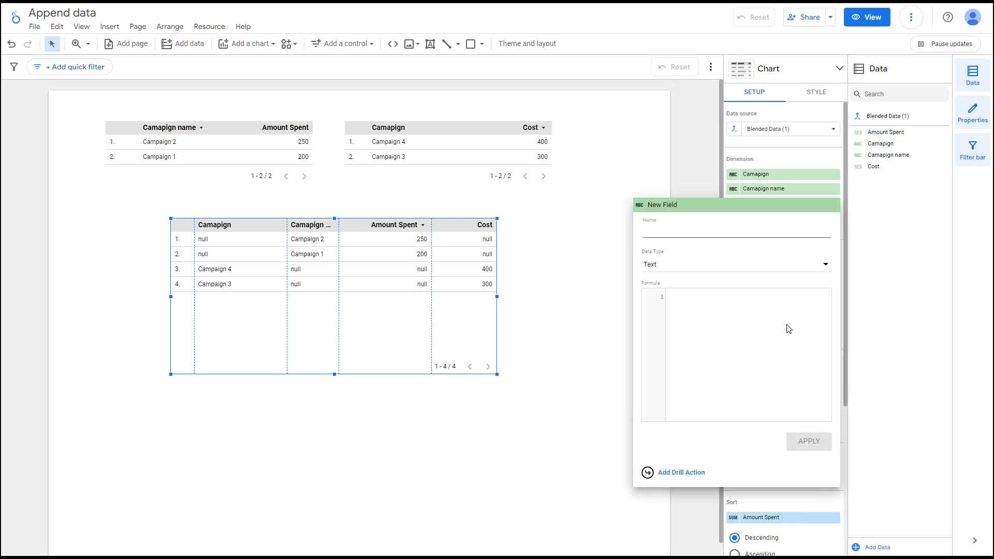
{"action": "left_click", "coordinate": [709, 302]}
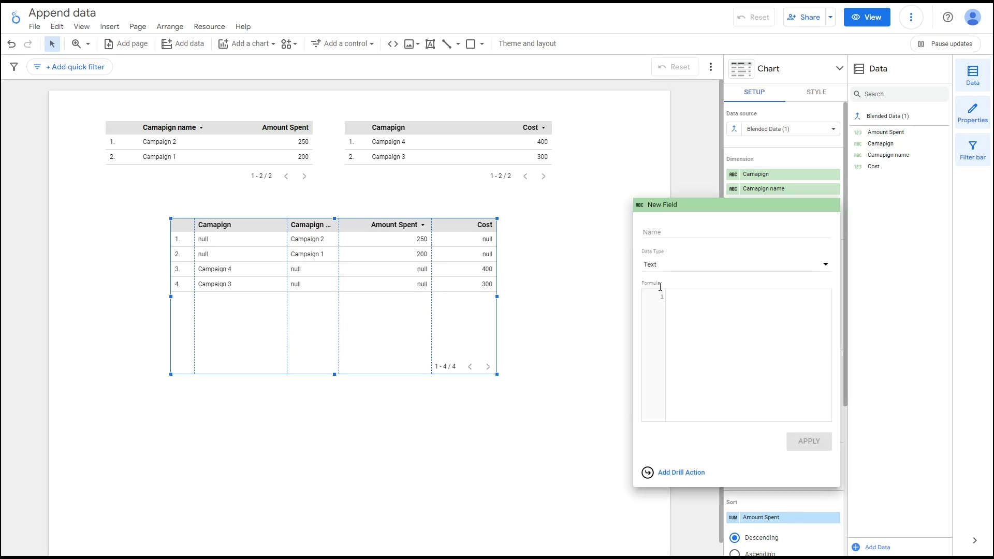
{"action": "type", "text": "COALESCE"}
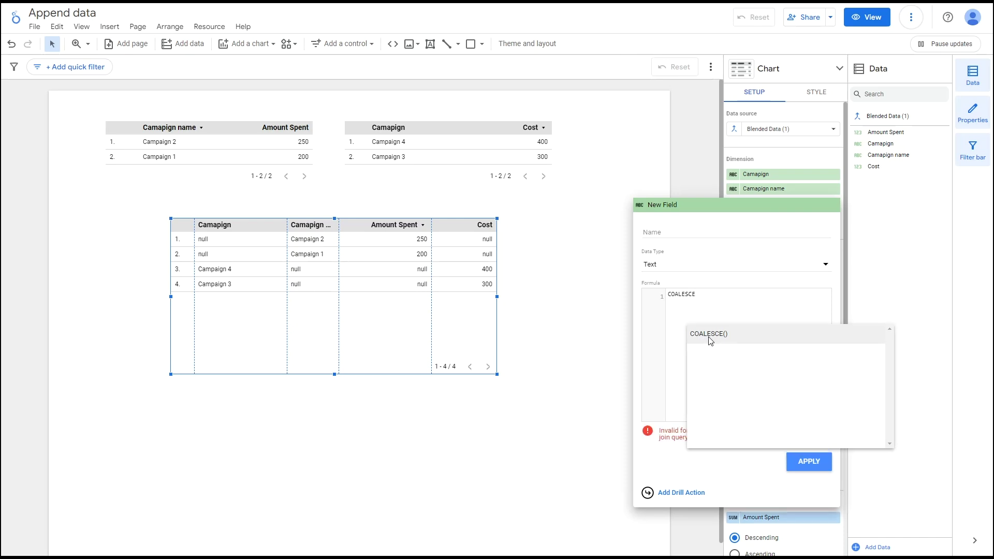
{"action": "left_click", "coordinate": [710, 334]}
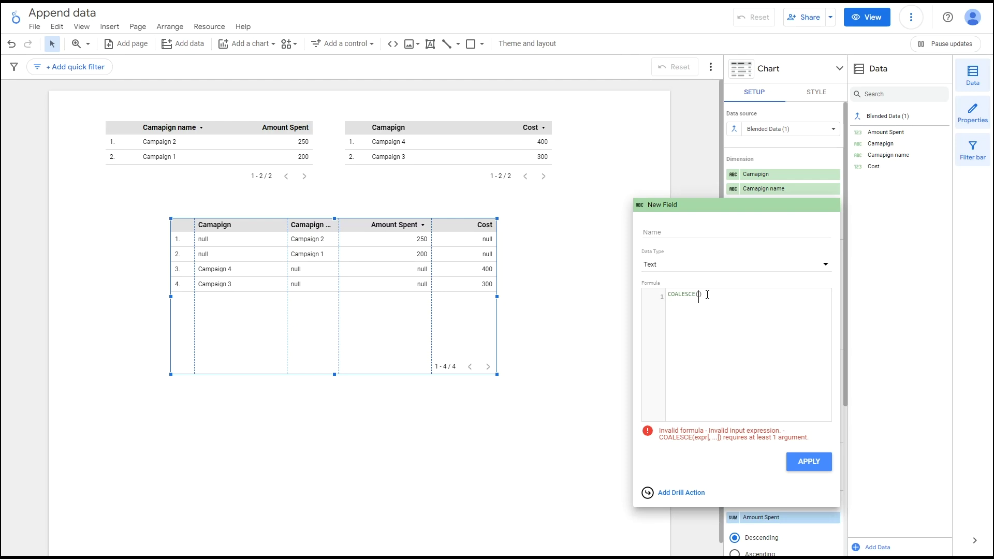
{"action": "left_click", "coordinate": [679, 230]}
{"action": "type", "text": "Campaign"}
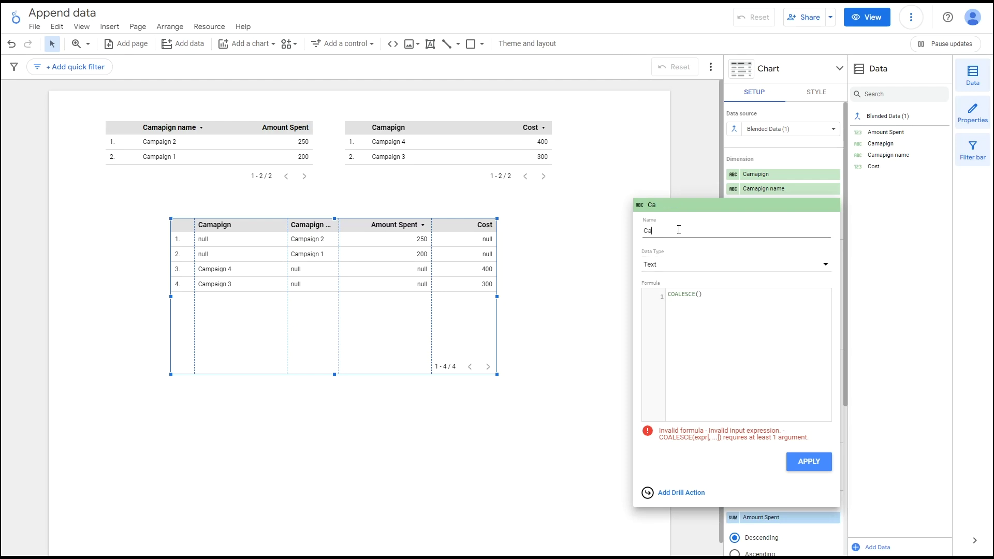
- Complete the formula as COALESCE(Camapign, Camapign name) and apply the calculated field
{"action": "left_click", "coordinate": [700, 296]}
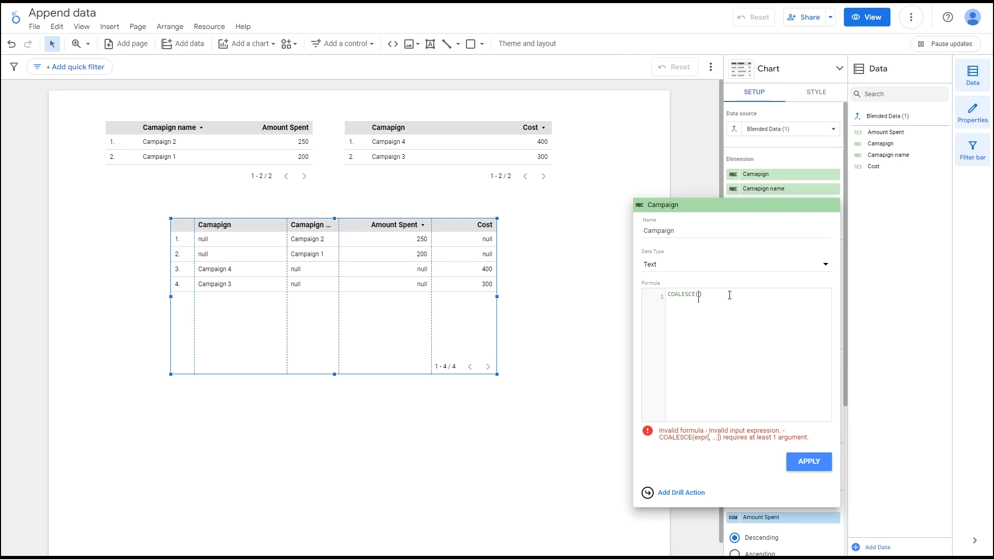
{"action": "type", "text": "c"}
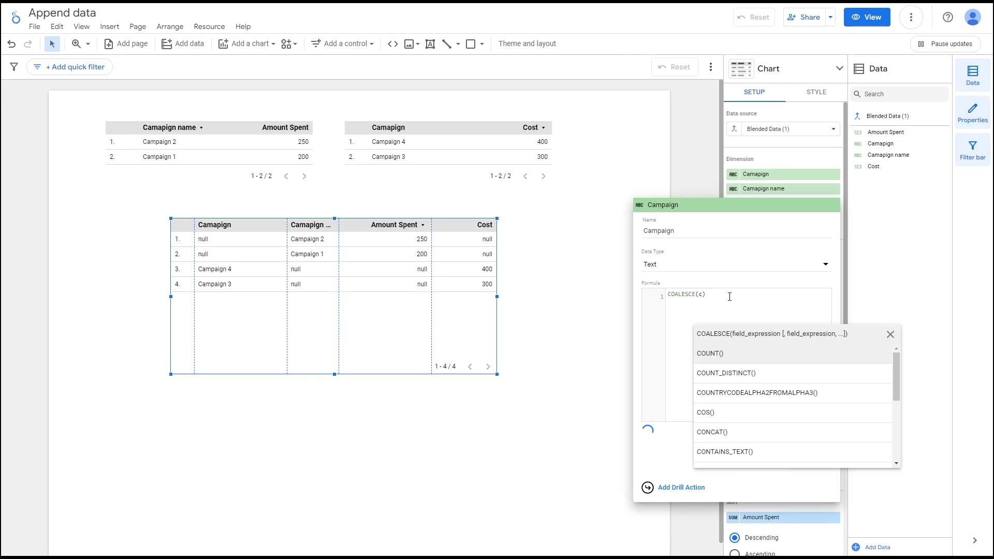
{"action": "type", "text": "a"}
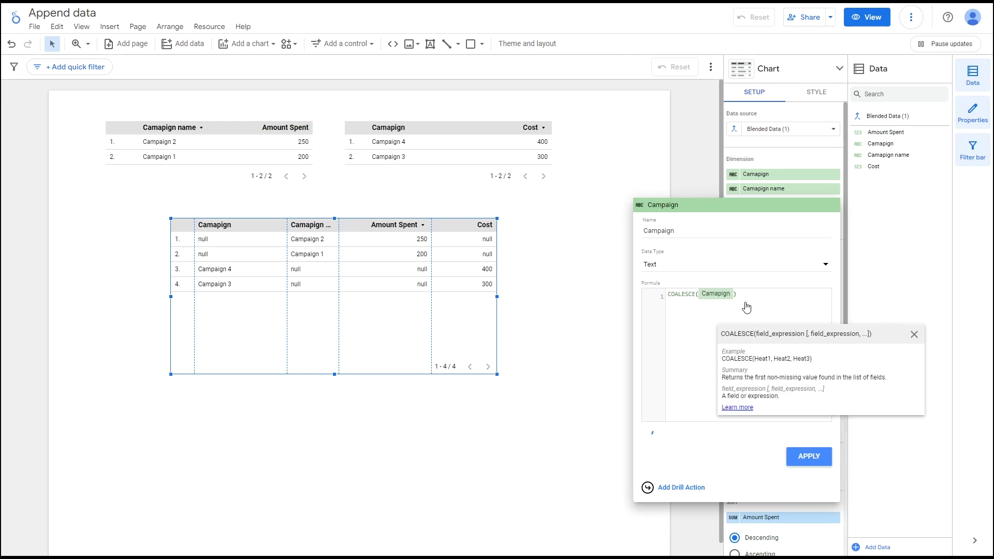
{"action": "type", "text": ","}
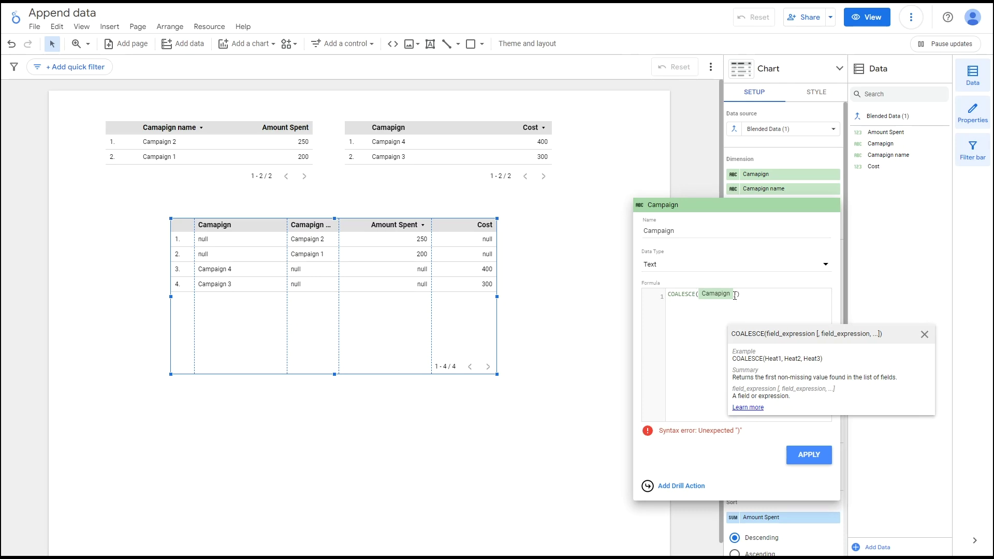
{"action": "type", "text": "Ca"}
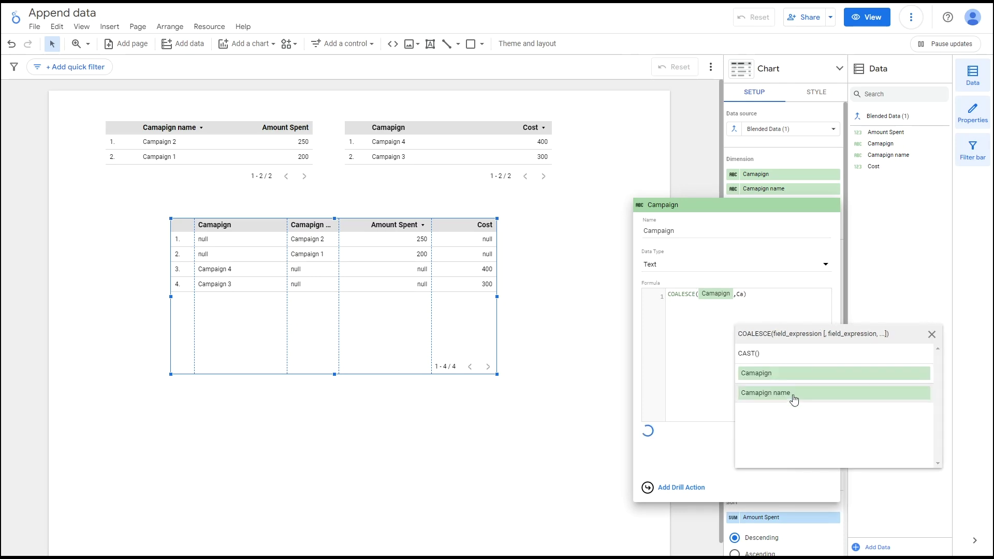
{"action": "left_click", "coordinate": [794, 394]}
{"action": "left_click", "coordinate": [816, 458]}
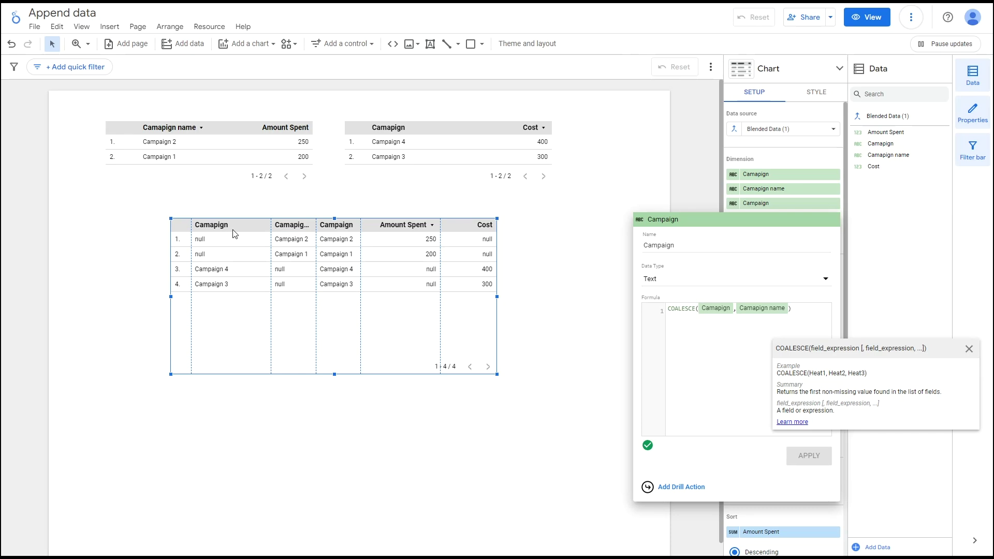
{"action": "left_click", "coordinate": [969, 349]}
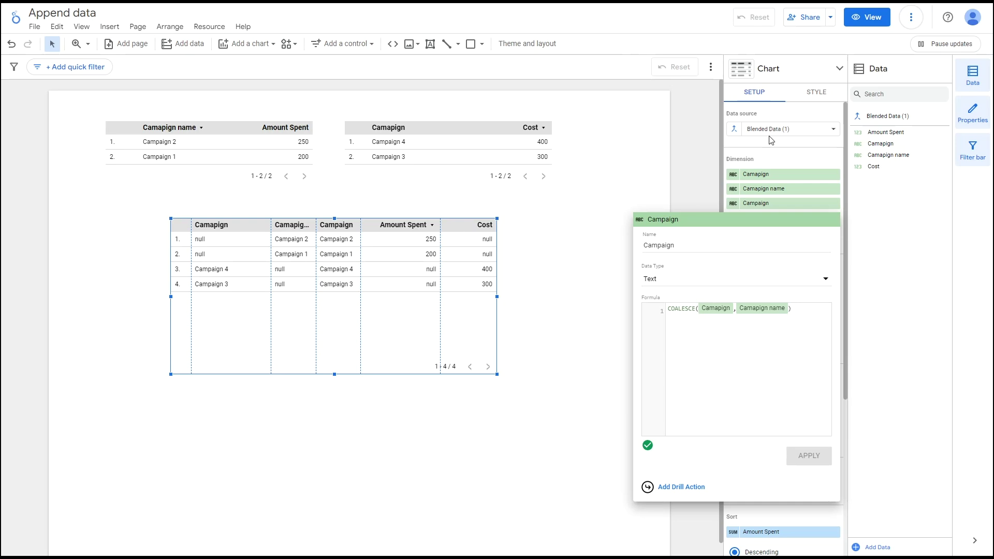
- Add a calculated metric field to the blended table with the formula COALESCE(Amount Spent, Cost)
{"action": "left_click", "coordinate": [792, 151]}
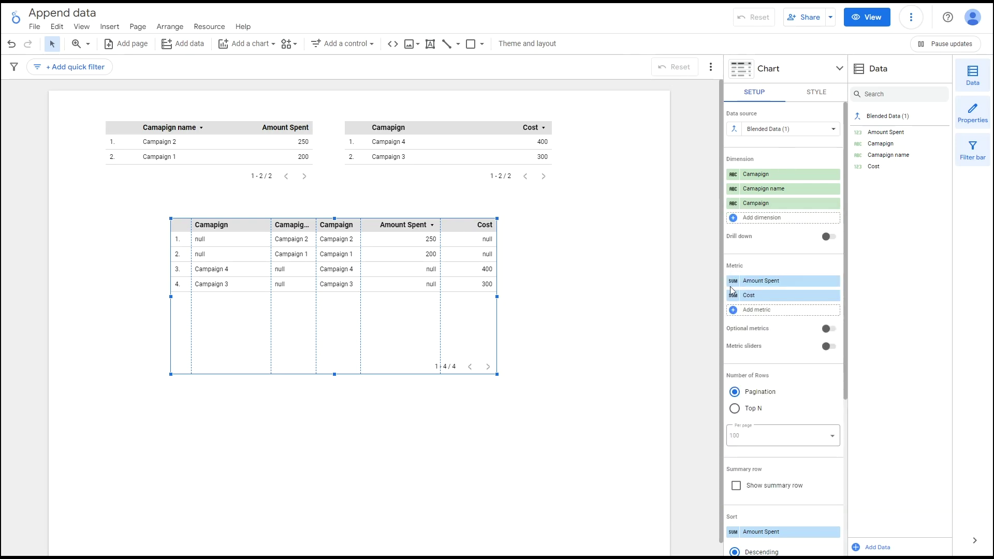
{"action": "left_click", "coordinate": [734, 311]}
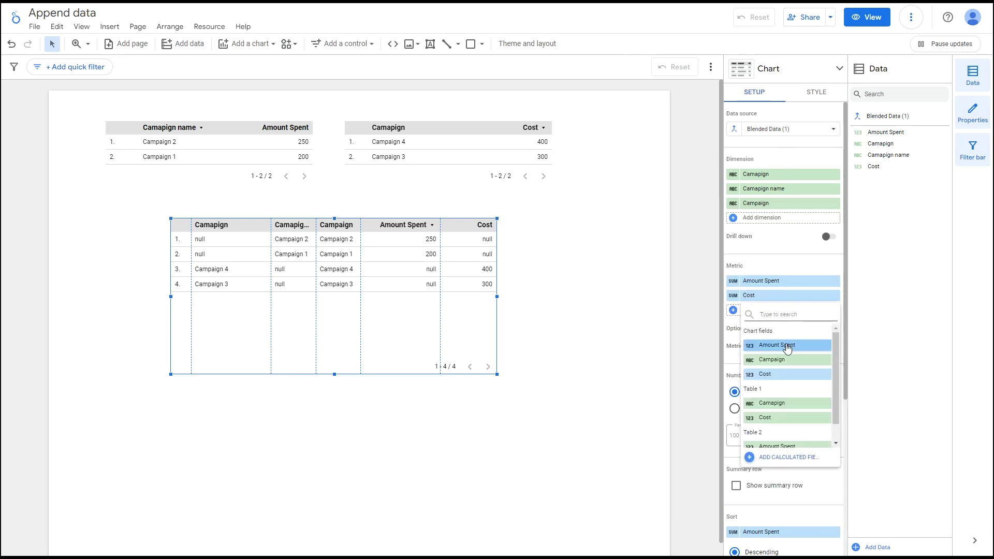
{"action": "left_click", "coordinate": [773, 459]}
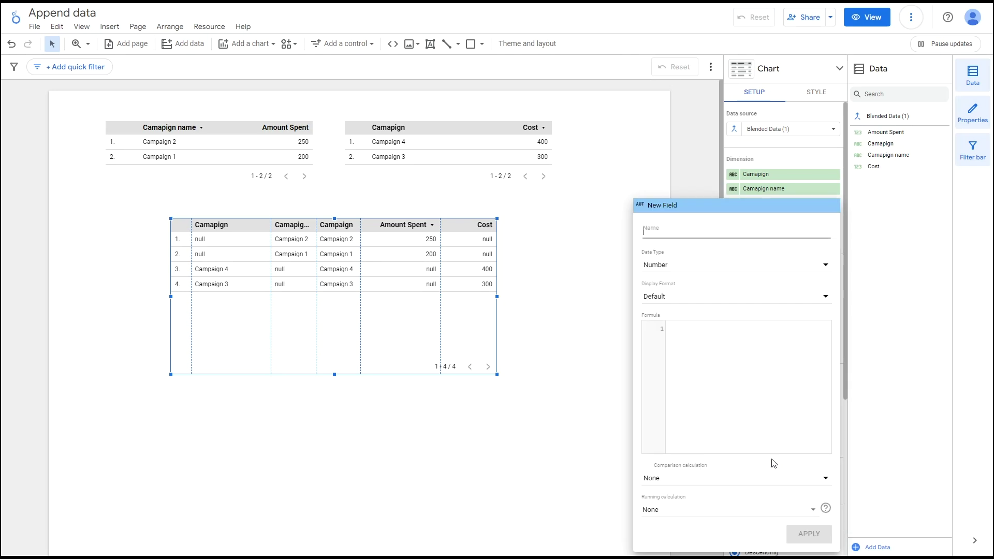
{"action": "left_click", "coordinate": [693, 331]}
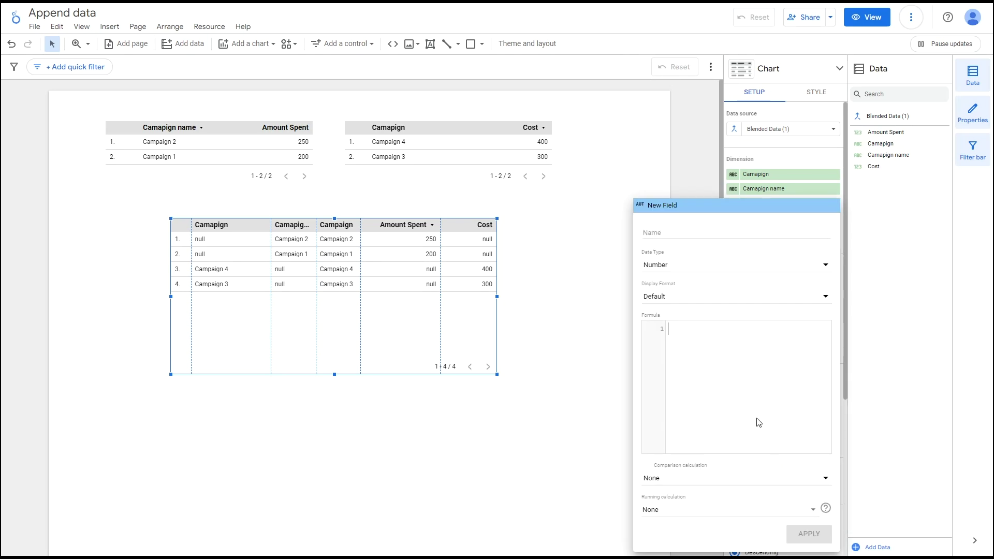
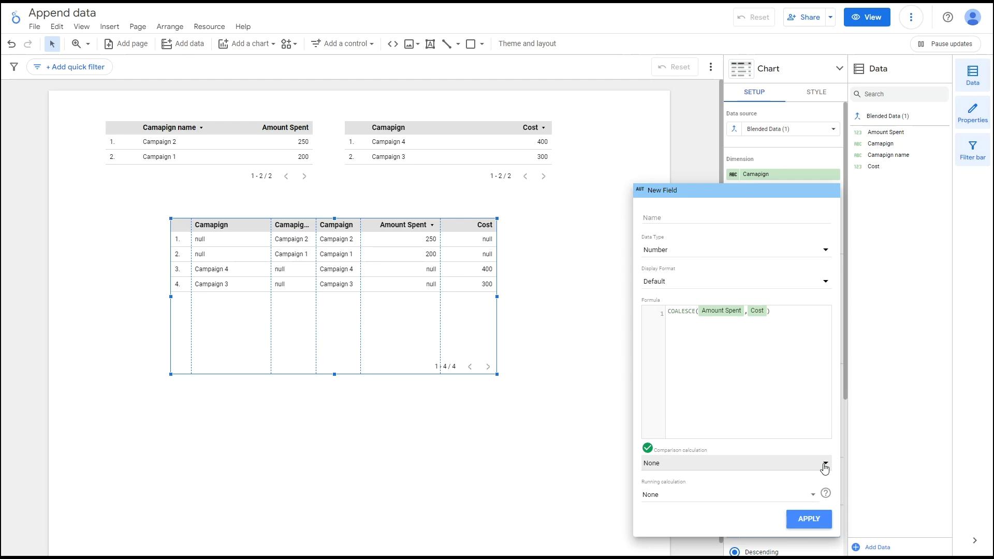
- Check the comparison and running calculation options, keep both at None, and apply the calculated metric
{"action": "left_click", "coordinate": [826, 465]}
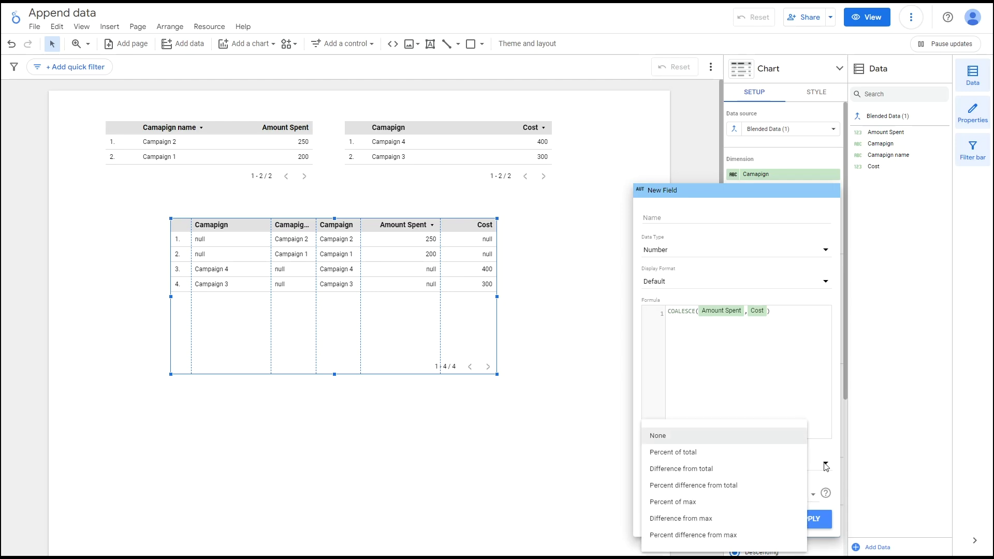
{"action": "left_click", "coordinate": [825, 464]}
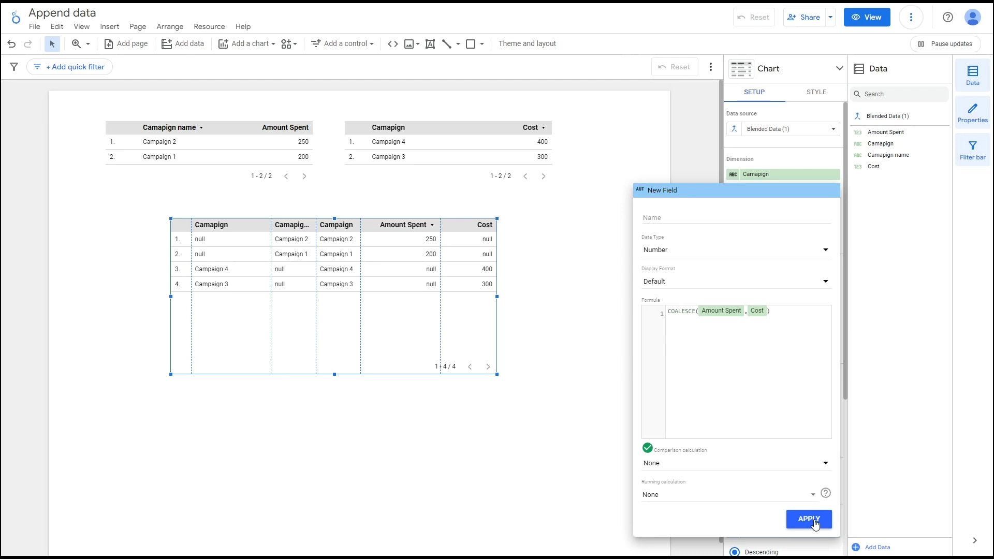
{"action": "left_click", "coordinate": [813, 496]}
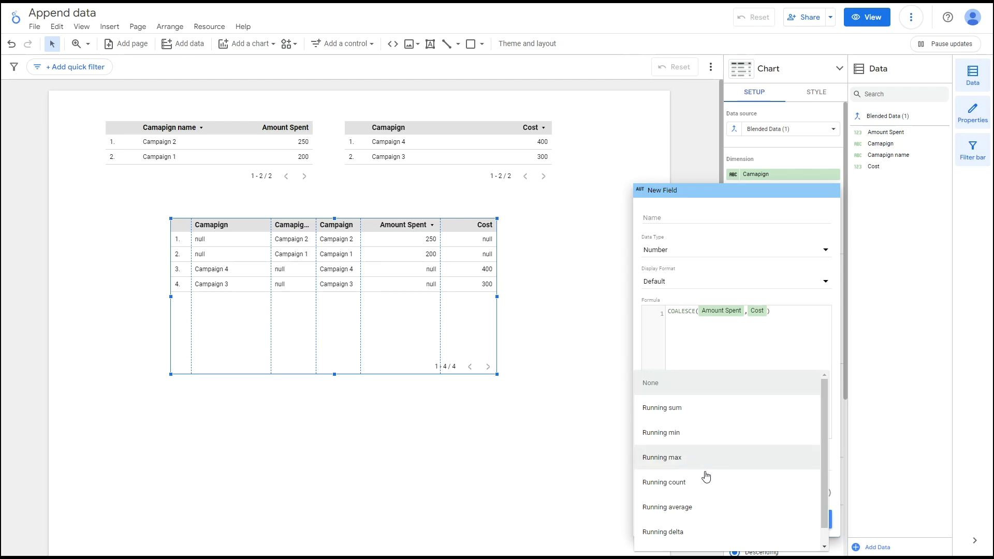
{"action": "left_click", "coordinate": [837, 376]}
{"action": "left_click", "coordinate": [813, 520]}
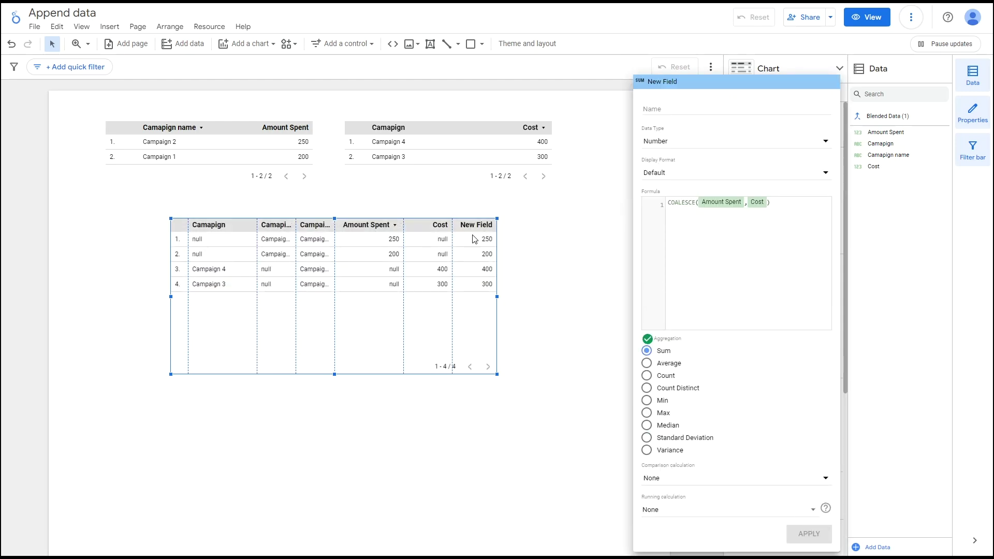
- Rename the calculated metric New Field as Cost and apply the change
{"action": "left_click", "coordinate": [863, 237]}
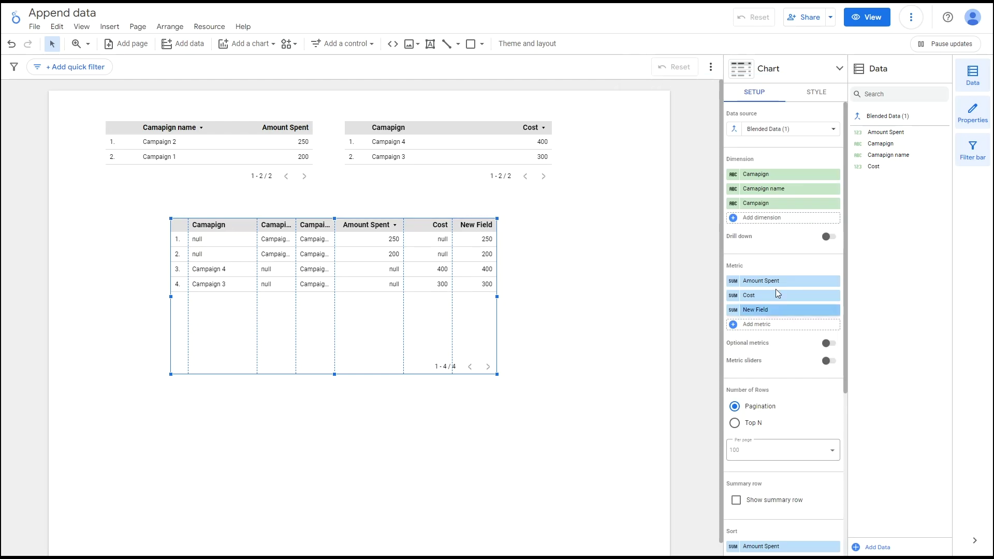
{"action": "left_click", "coordinate": [756, 313]}
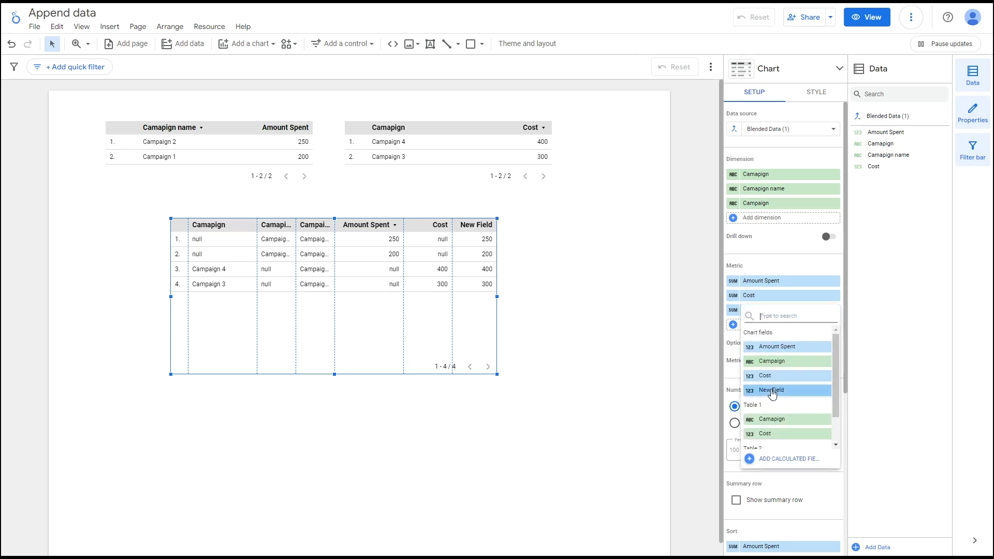
{"action": "left_click", "coordinate": [772, 392]}
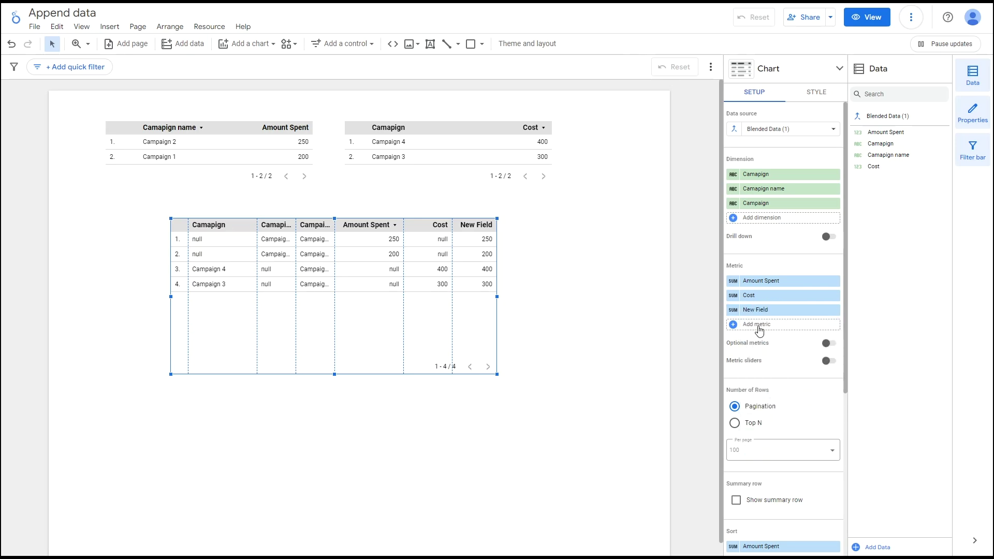
{"action": "left_click", "coordinate": [734, 310]}
{"action": "left_click_drag", "start_coordinate": [683, 106], "coordinate": [623, 107]}
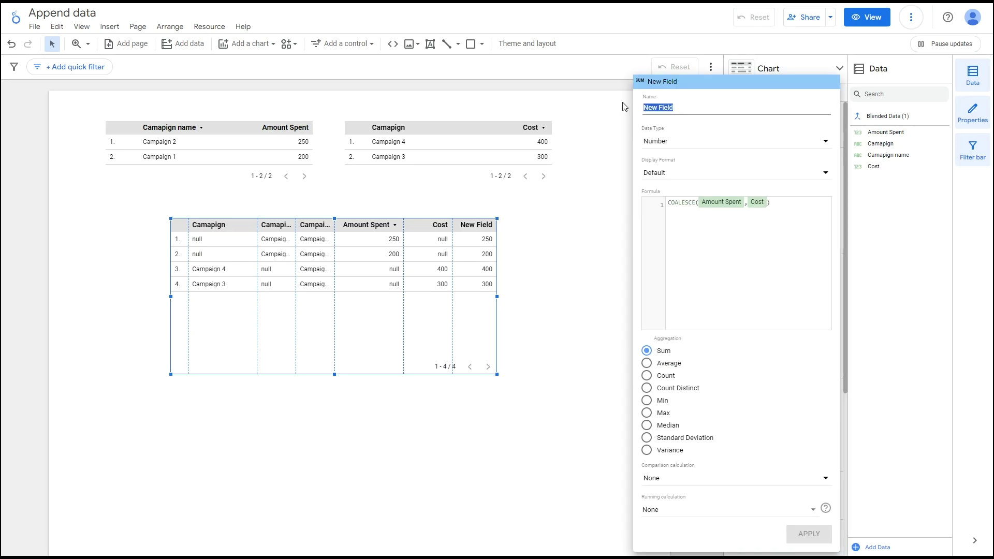
{"action": "type", "text": "Cost"}
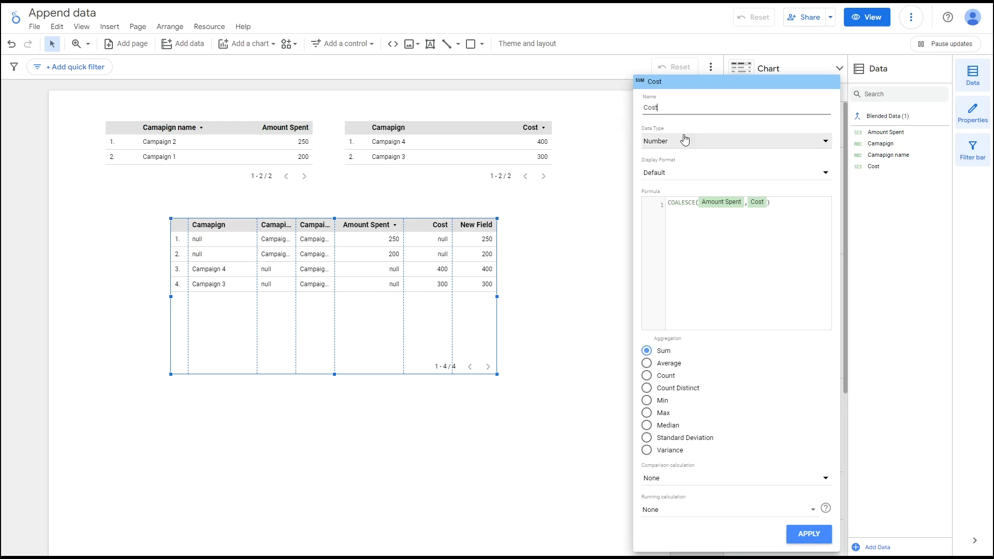
{"action": "left_click", "coordinate": [811, 536]}
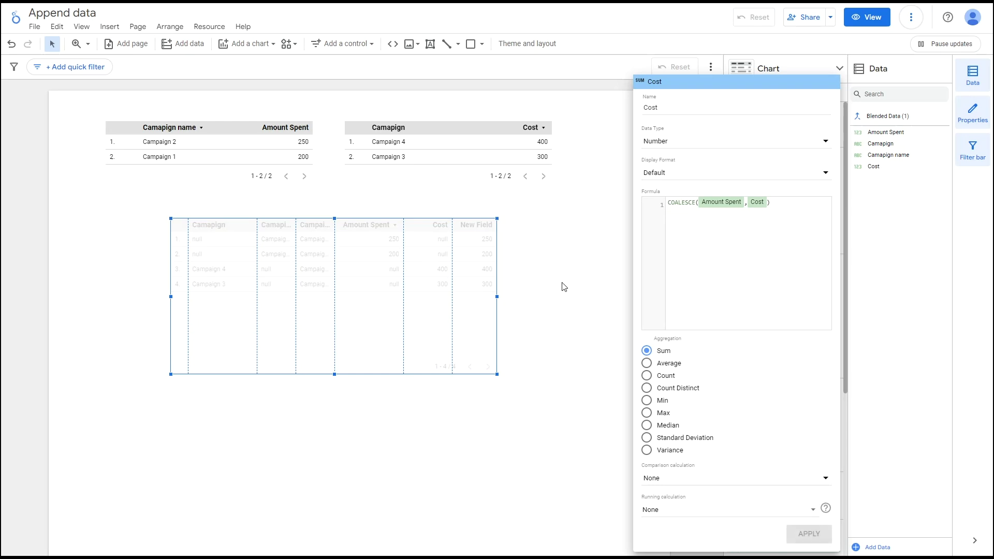
{"action": "left_click", "coordinate": [858, 203]}
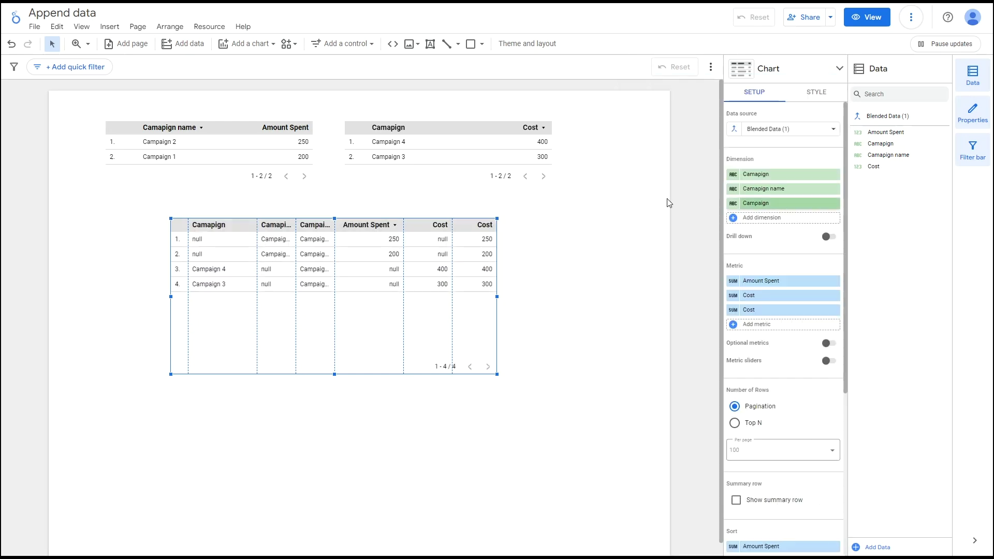
- Remove the Camapign and Camapign name dimensions and the Amount Spent and original Cost metrics, keeping only the calculated fields
{"action": "left_click", "coordinate": [836, 175]}
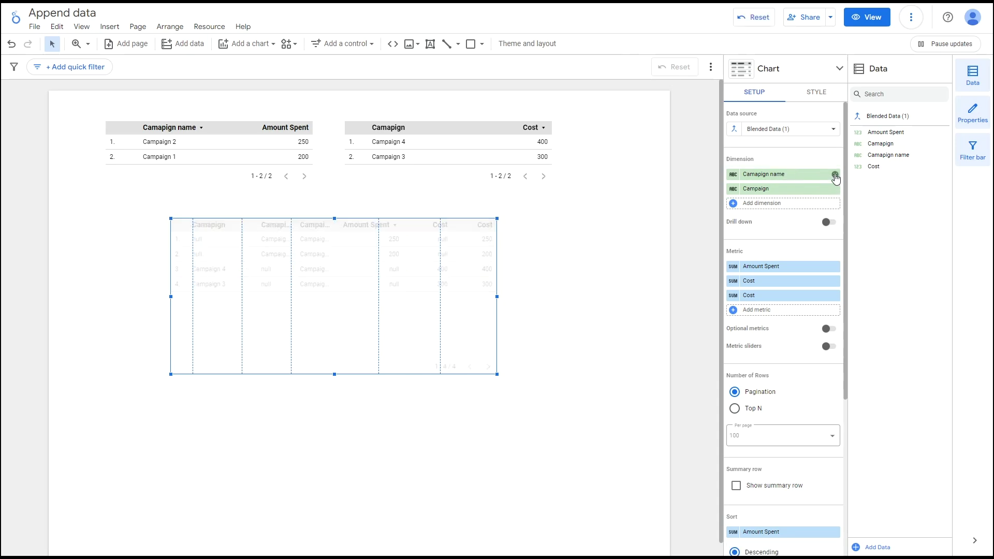
{"action": "left_click", "coordinate": [835, 175]}
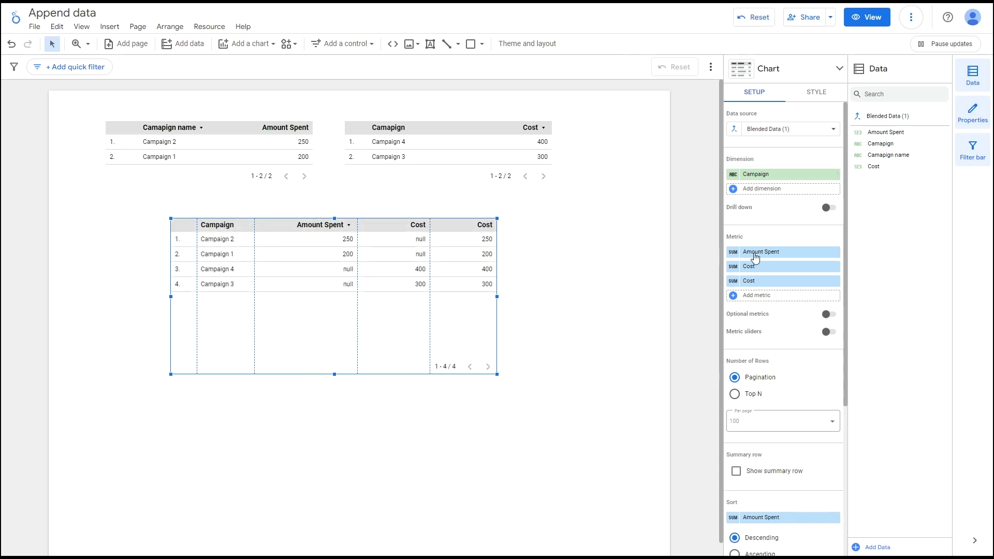
{"action": "left_click", "coordinate": [836, 252]}
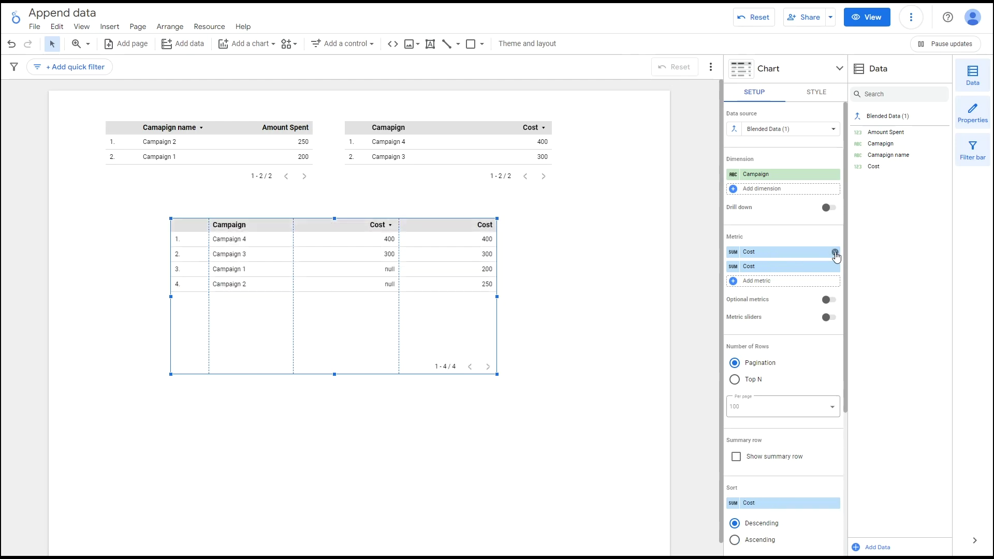
{"action": "left_click", "coordinate": [835, 253]}
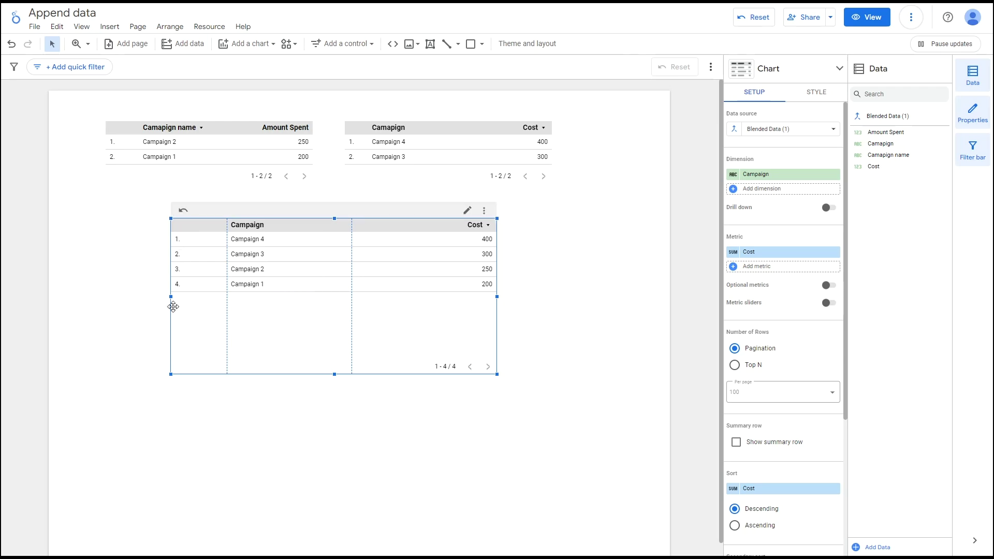
- Turn off row numbers in the blended table's body style
{"action": "left_click", "coordinate": [817, 94]}
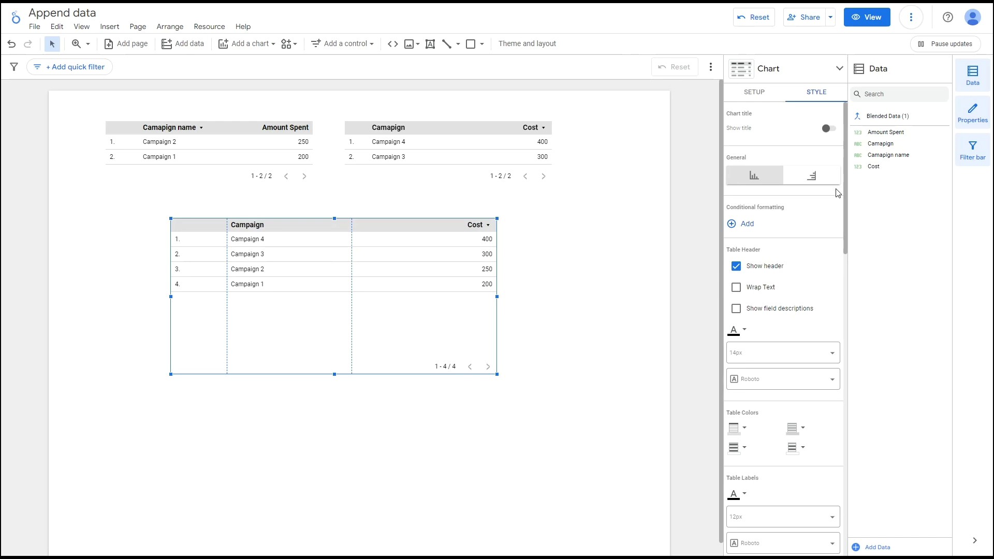
{"action": "scroll", "coordinate": [807, 203], "scroll_direction": "down", "scroll_amount": 4}
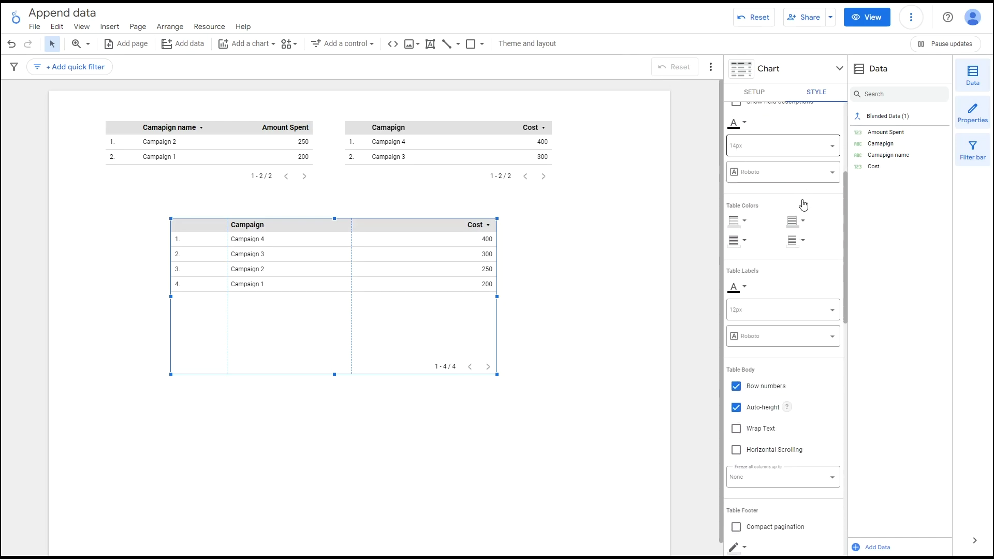
{"action": "left_click", "coordinate": [737, 393]}
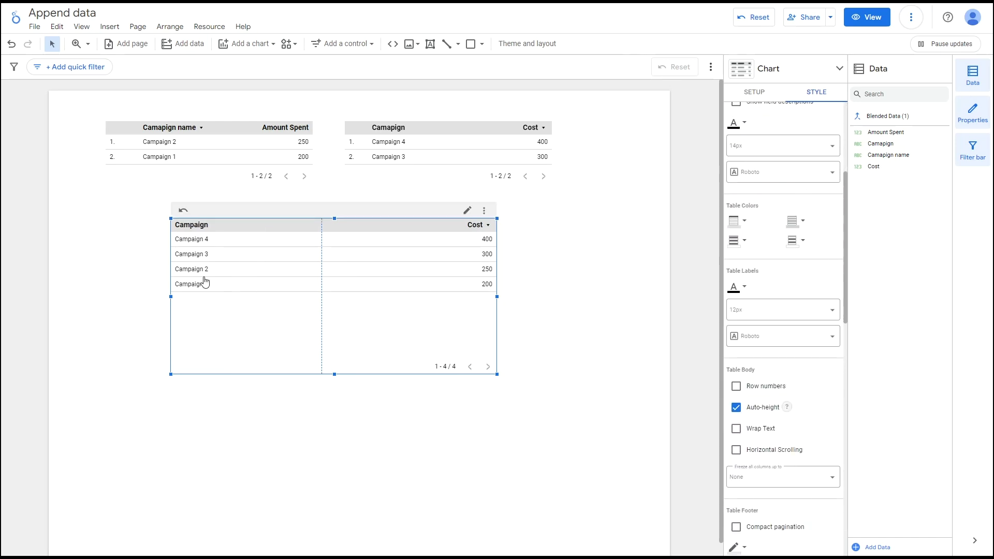